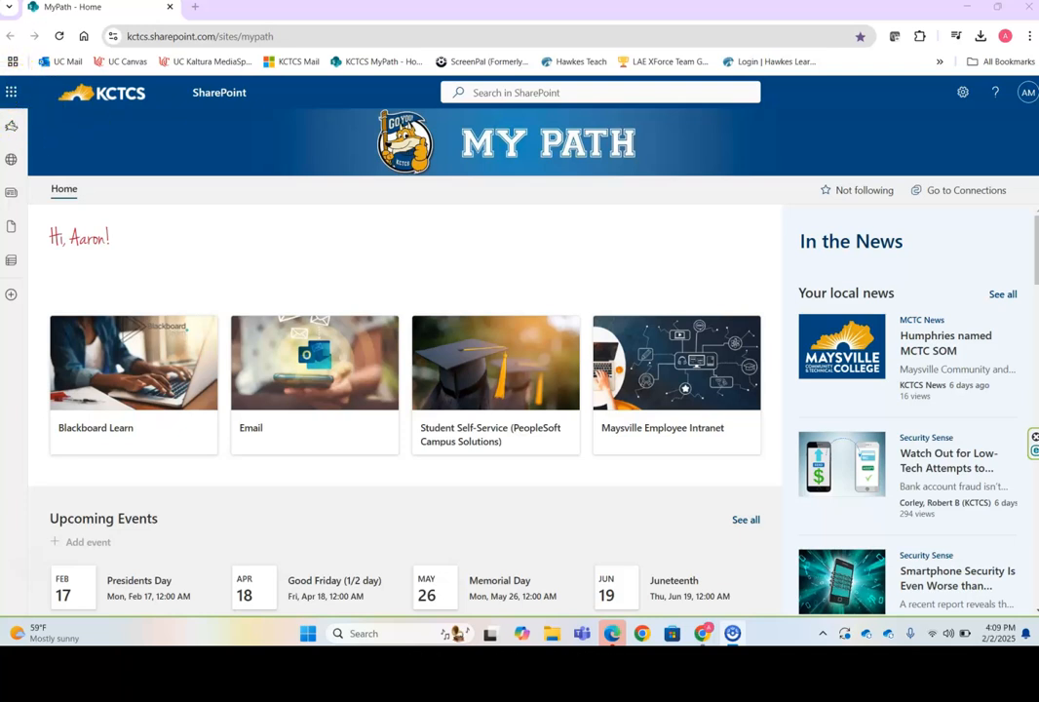
# Launch OneDrive in a new tab from the Microsoft 365 app launcher.
pyautogui.click(13, 94)
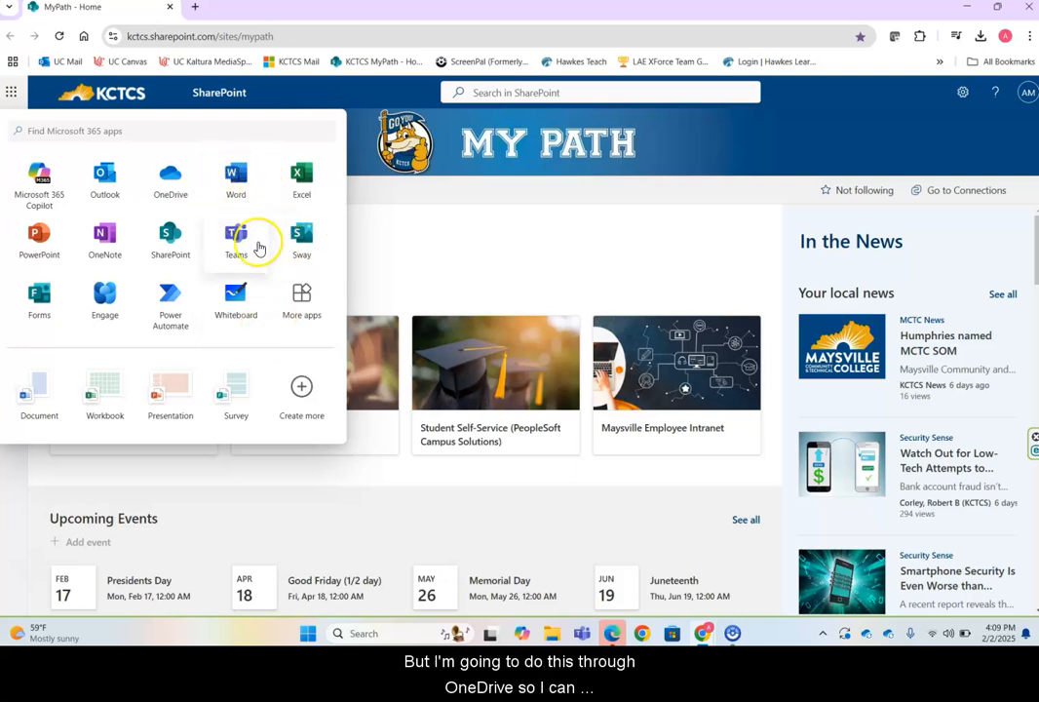
pyautogui.click(175, 187)
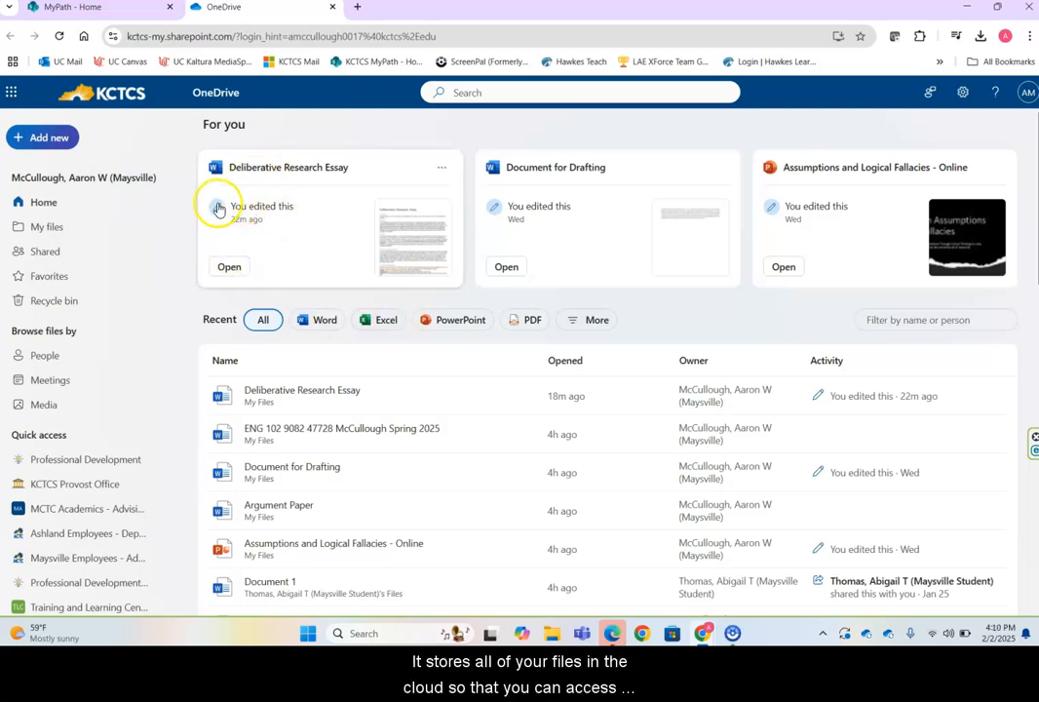
# Create a new folder named 'ENG 102' under My files.
pyautogui.click(62, 229)
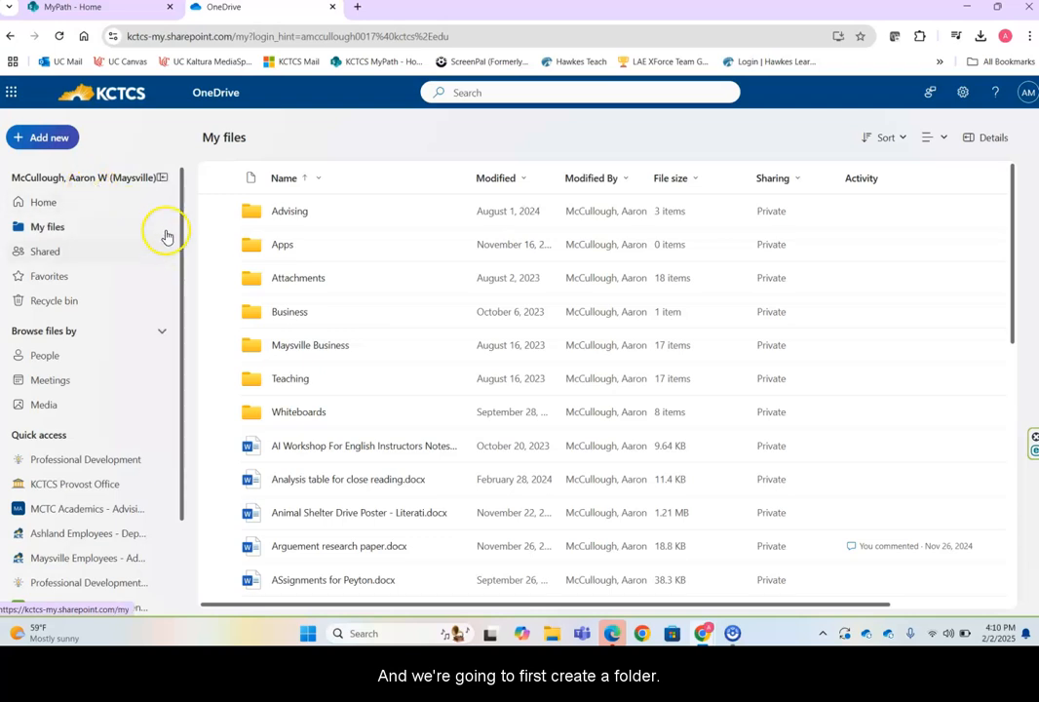
pyautogui.click(56, 142)
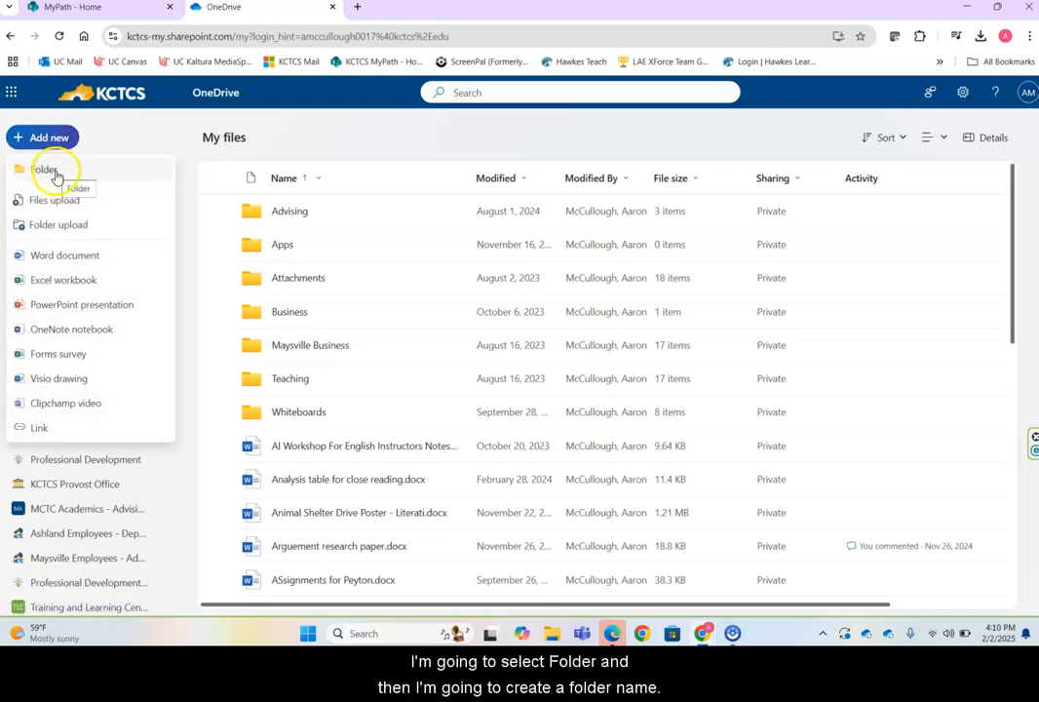
pyautogui.click(56, 173)
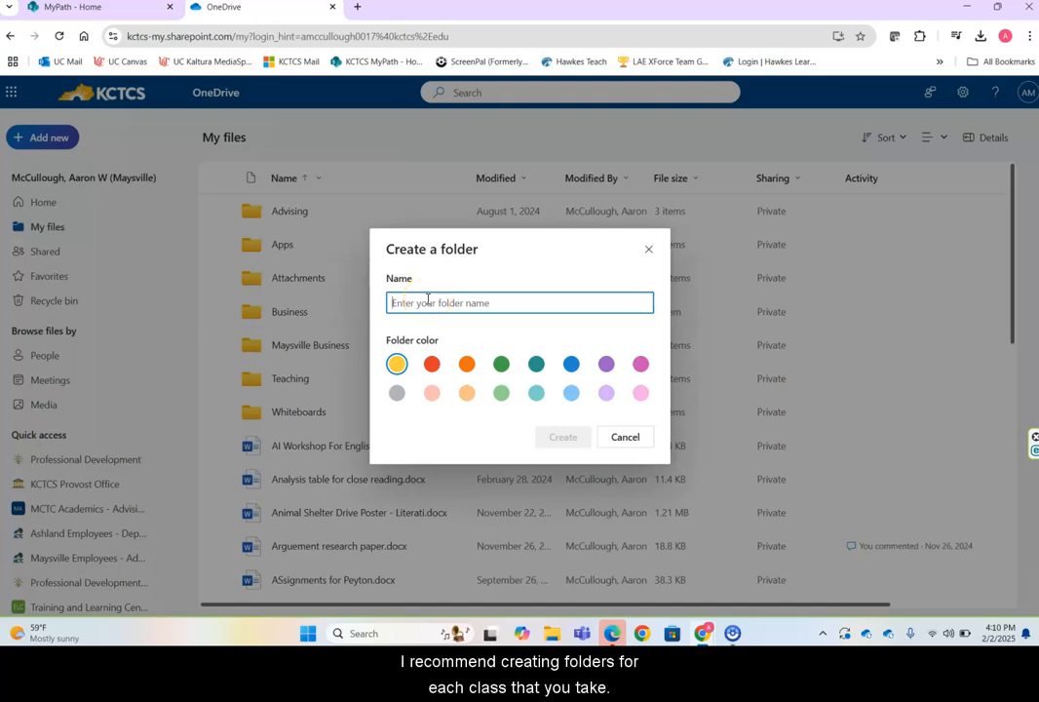
pyautogui.write('ENG 102')
pyautogui.click(494, 328)
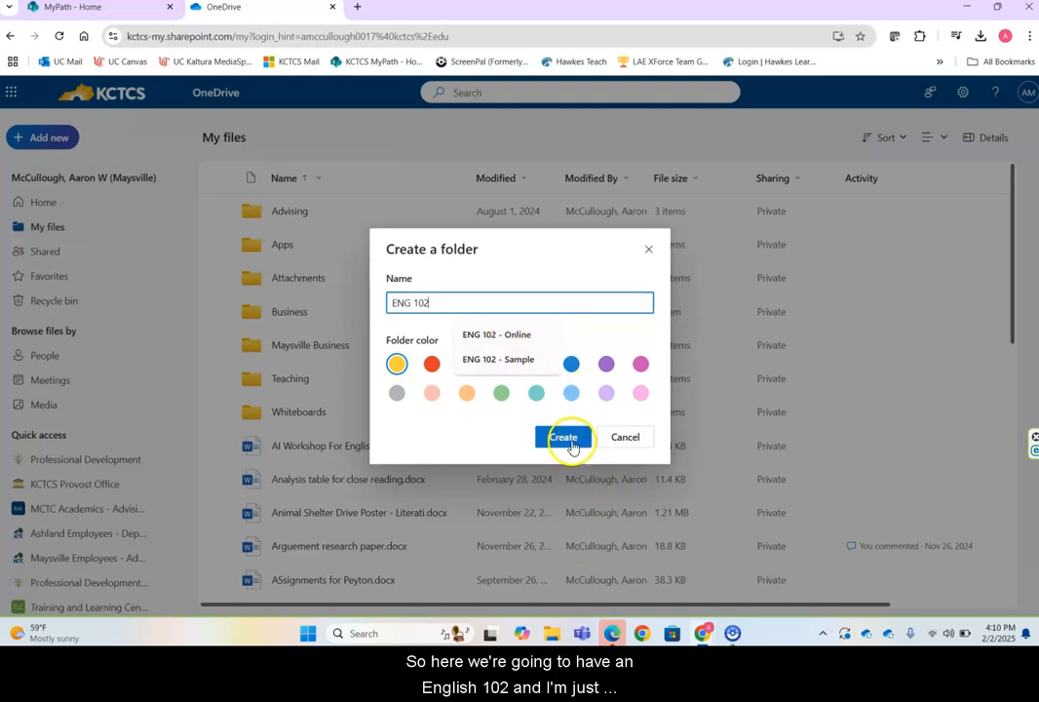
pyautogui.click(565, 438)
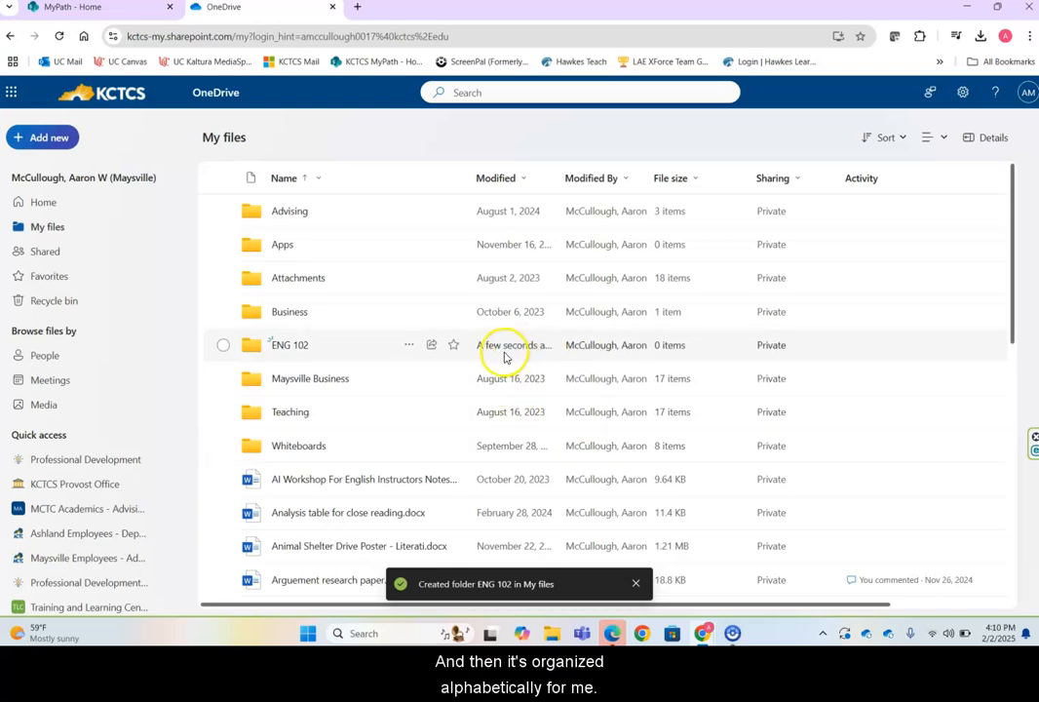
# Open the ENG 102 folder and add a new blank Word document to it.
pyautogui.click(281, 343)
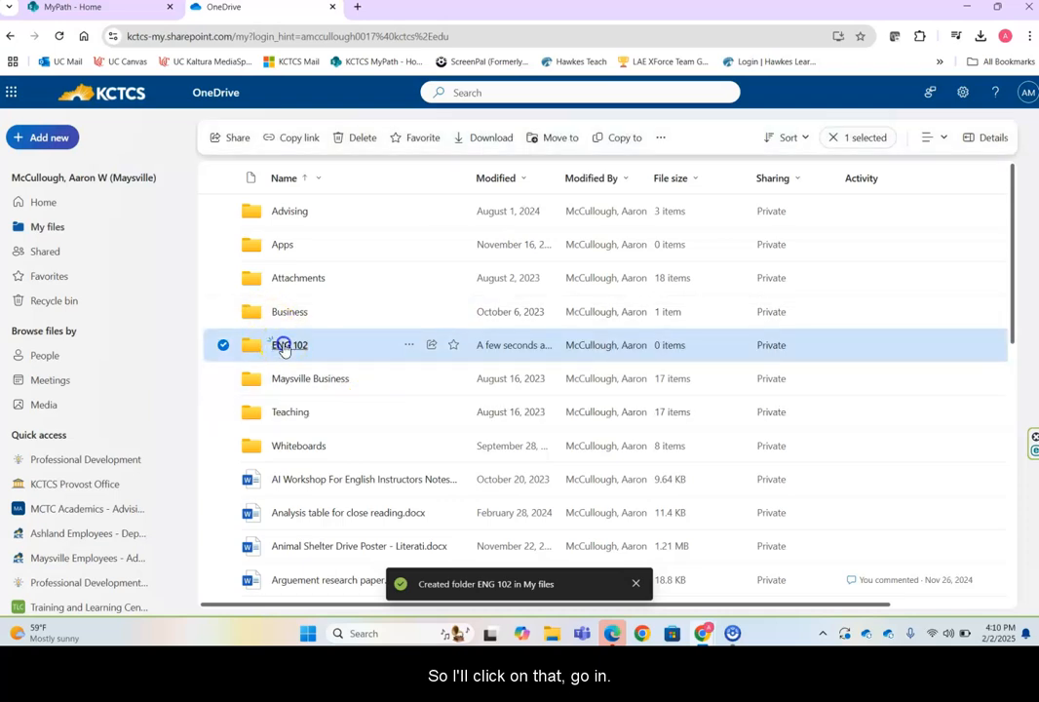
pyautogui.click(285, 344)
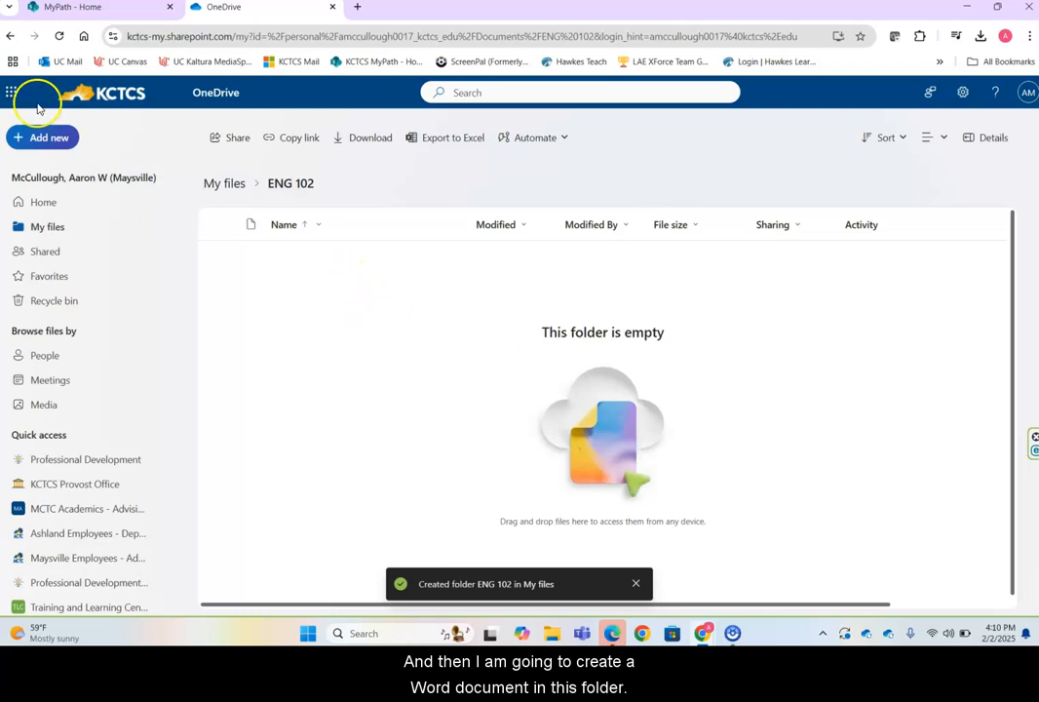
pyautogui.click(44, 138)
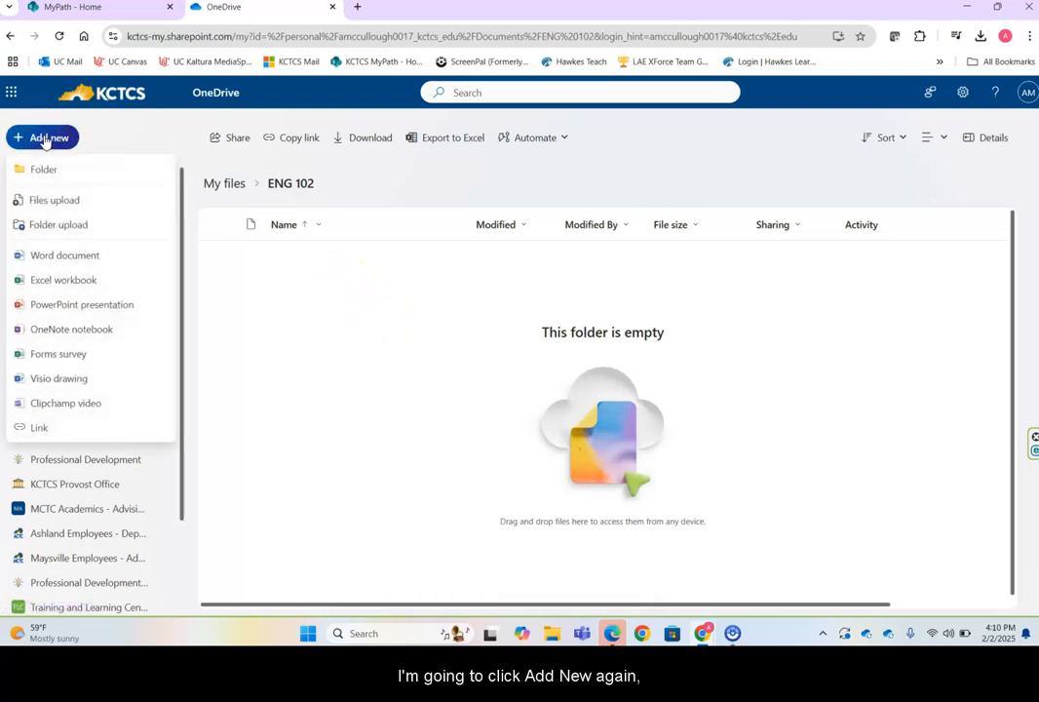
pyautogui.click(86, 257)
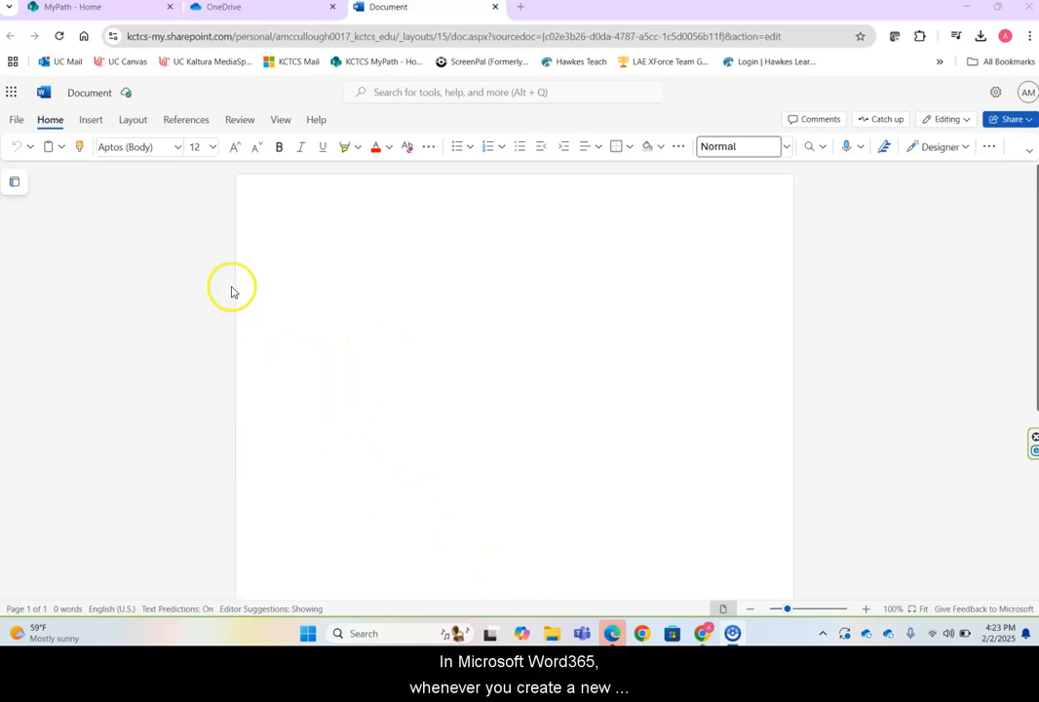
# Make the default file name 'Document' editable for renaming.
pyautogui.click(97, 94)
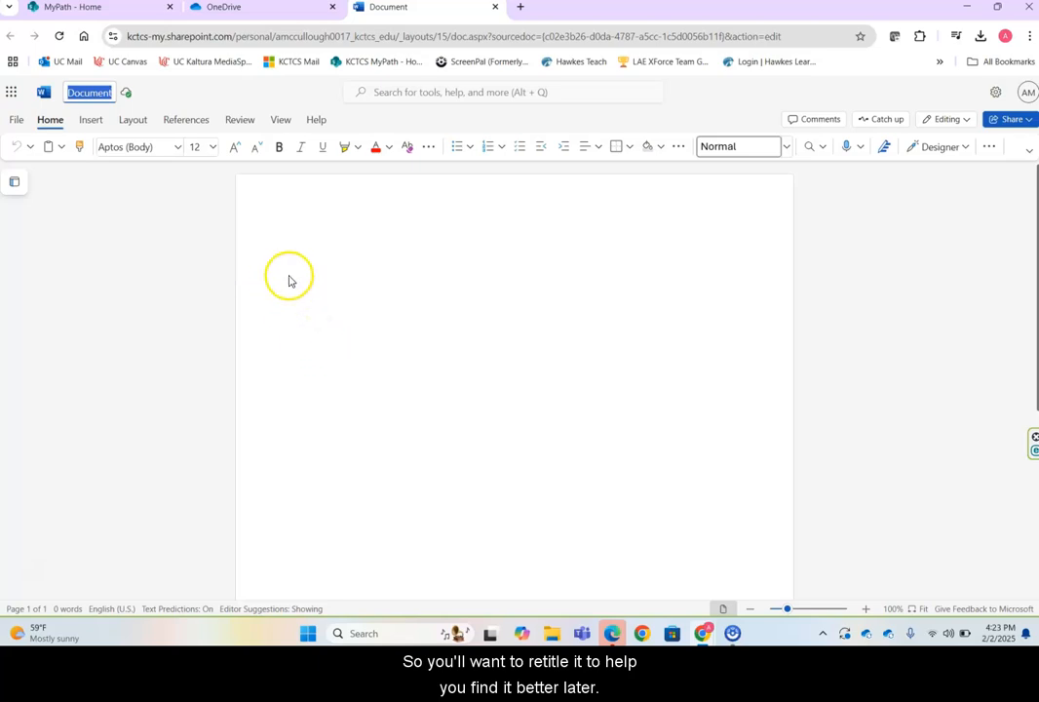
# Retitle the document 'Deliberative Research Essay - ' followed by the student's full name.
pyautogui.click(242, 246)
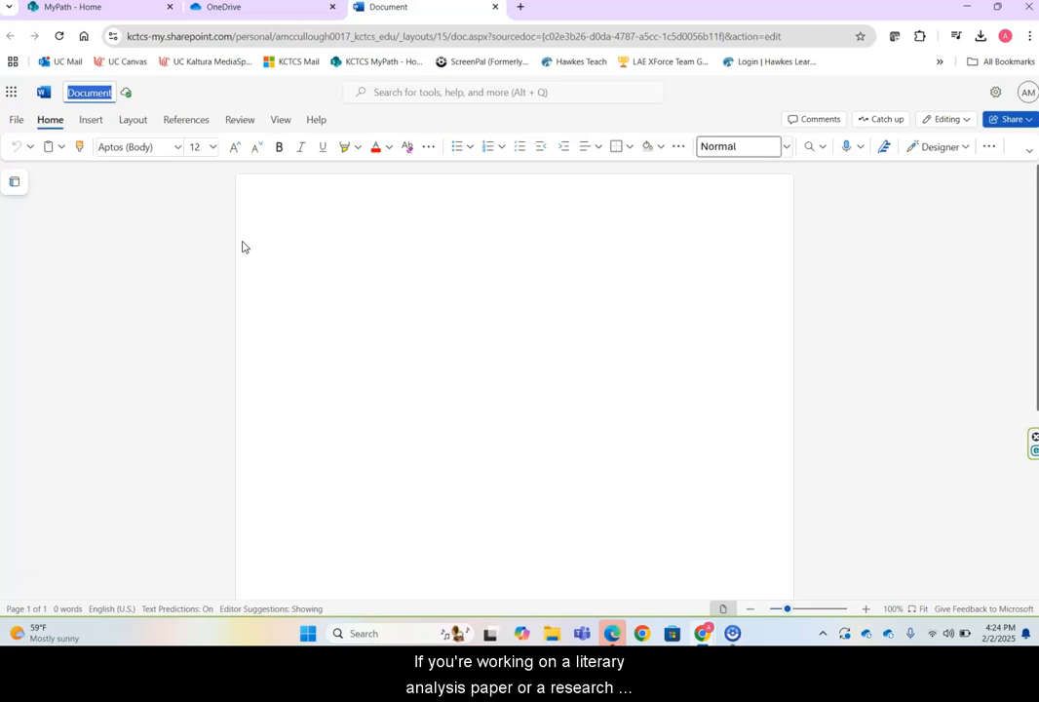
pyautogui.click(248, 237)
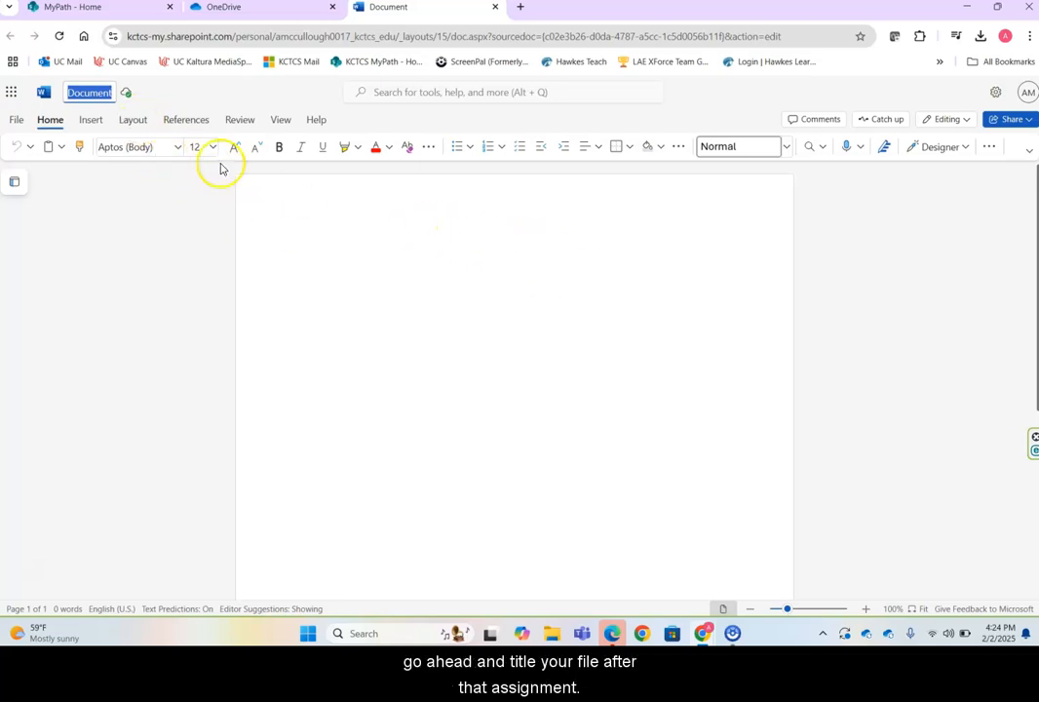
pyautogui.write('Deliberative ')
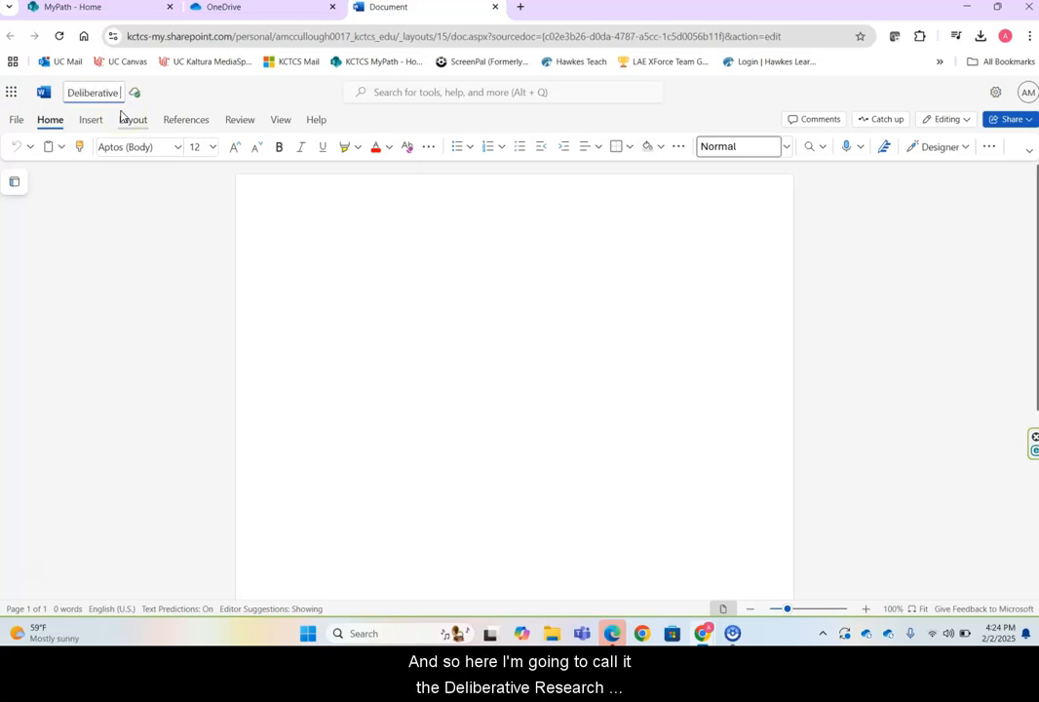
pyautogui.write('Research Essay -')
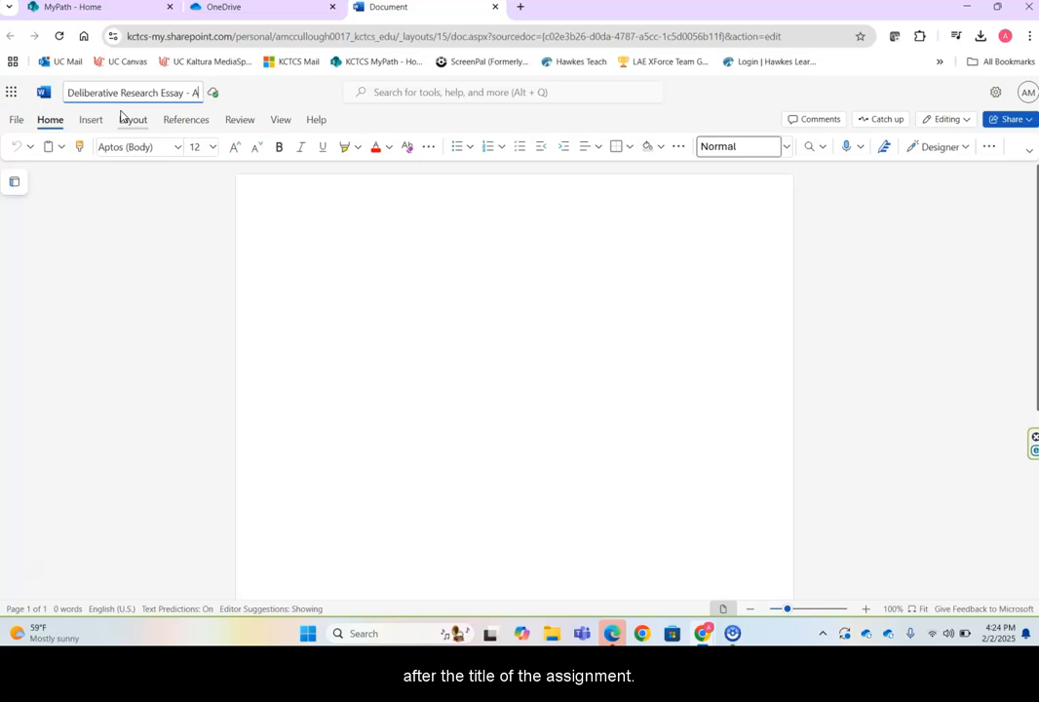
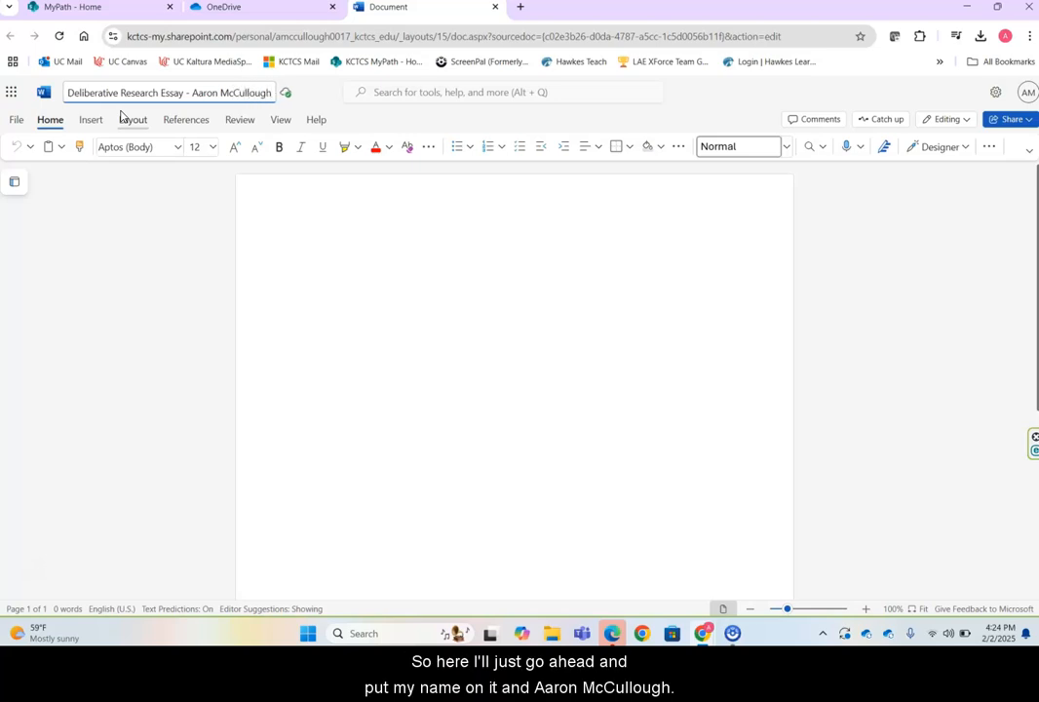
pyautogui.click(324, 221)
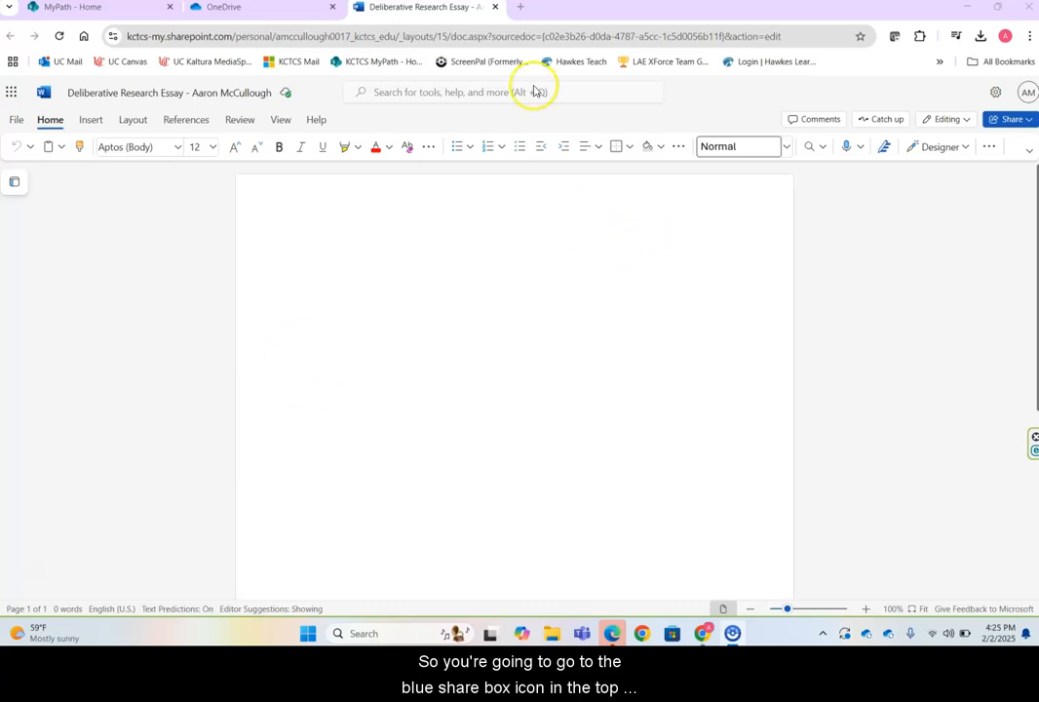
# Open the Share dialog for the essay from the Share dropdown, reaching its link settings.
pyautogui.click(1014, 122)
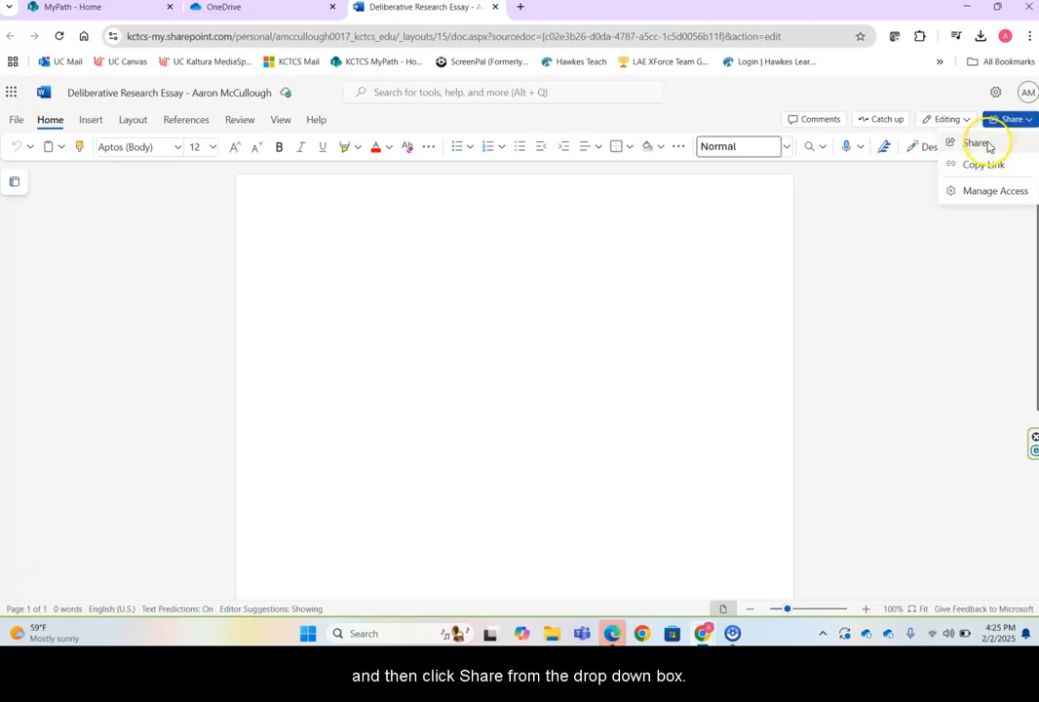
pyautogui.click(985, 145)
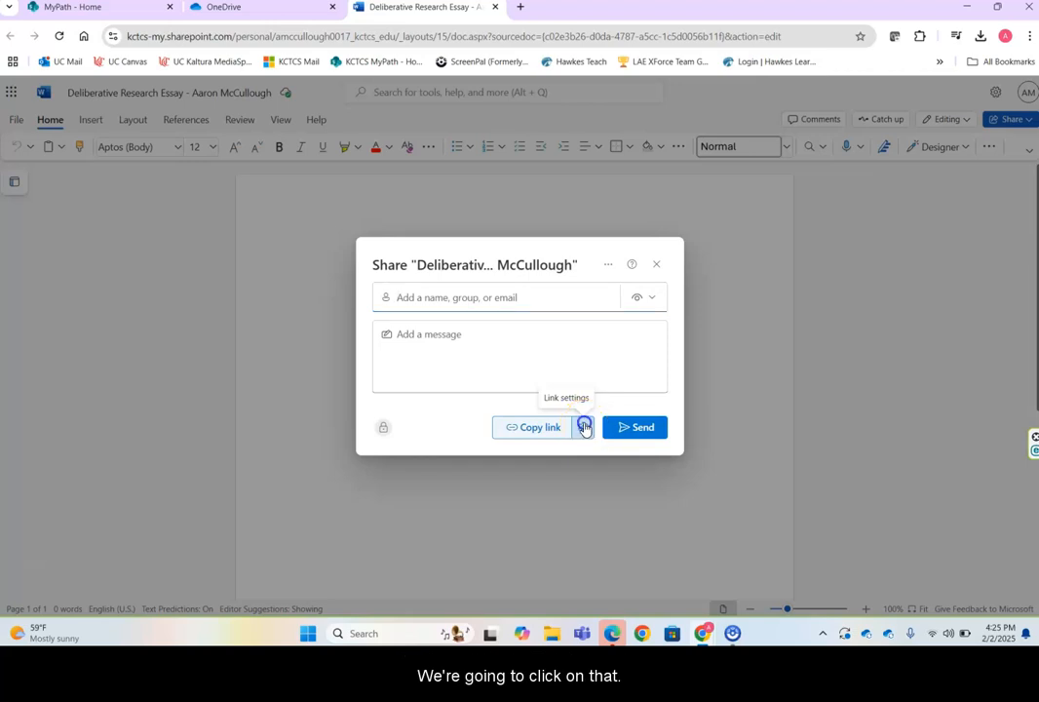
pyautogui.click(584, 427)
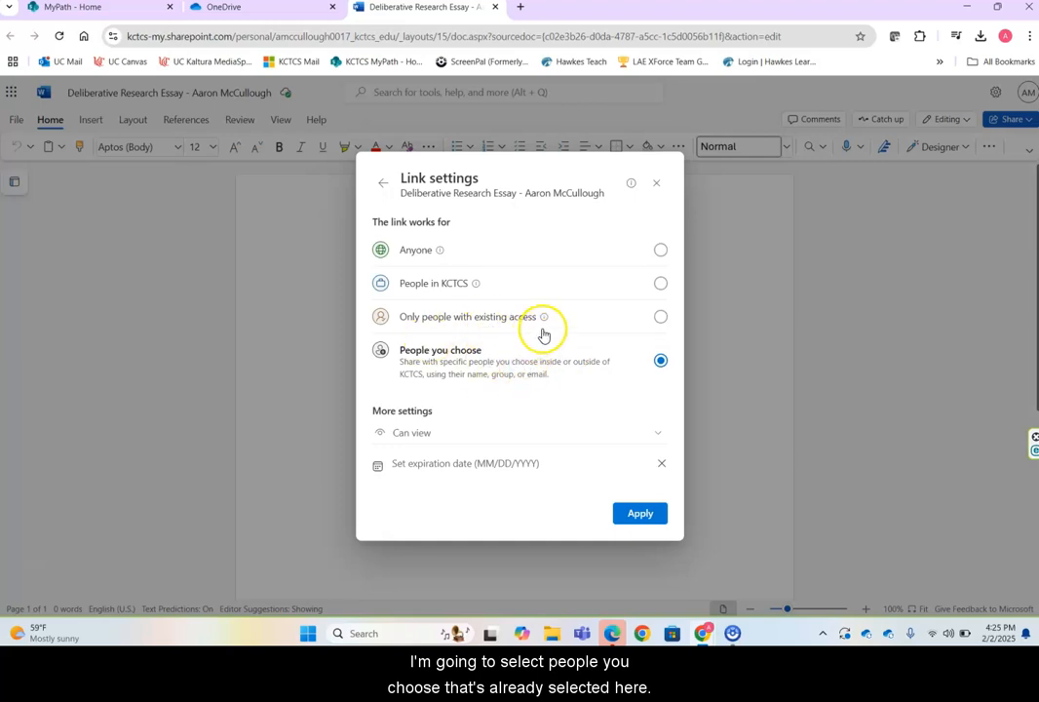
# Switch the People-you-choose link from Can view to Can edit and apply it.
pyautogui.click(650, 435)
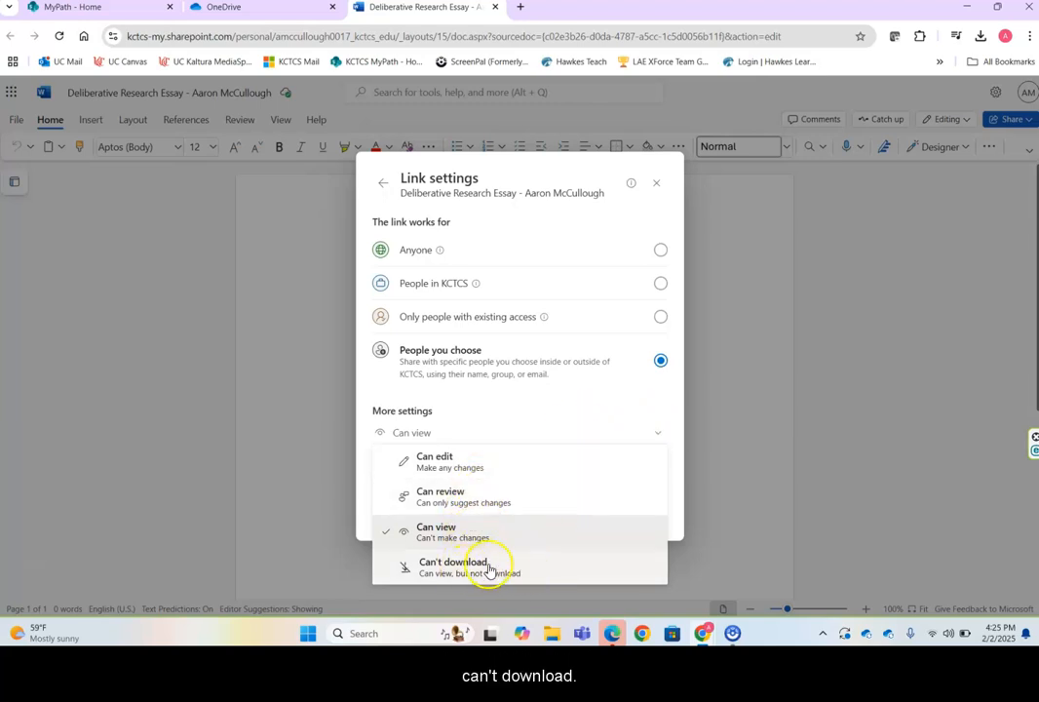
pyautogui.click(434, 460)
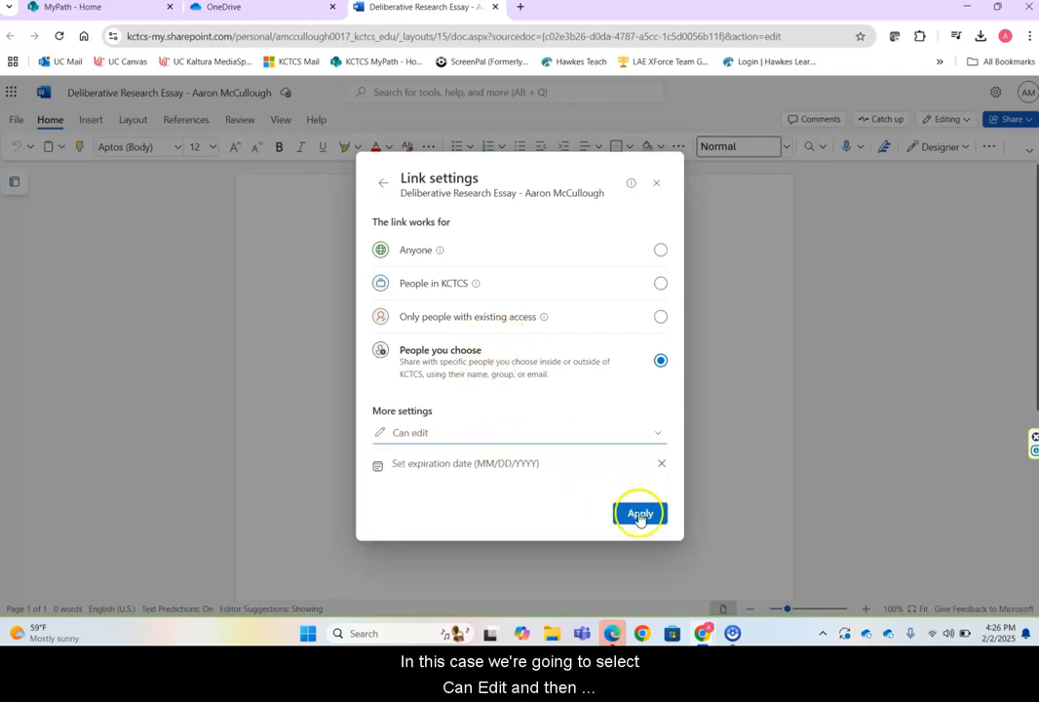
pyautogui.click(639, 515)
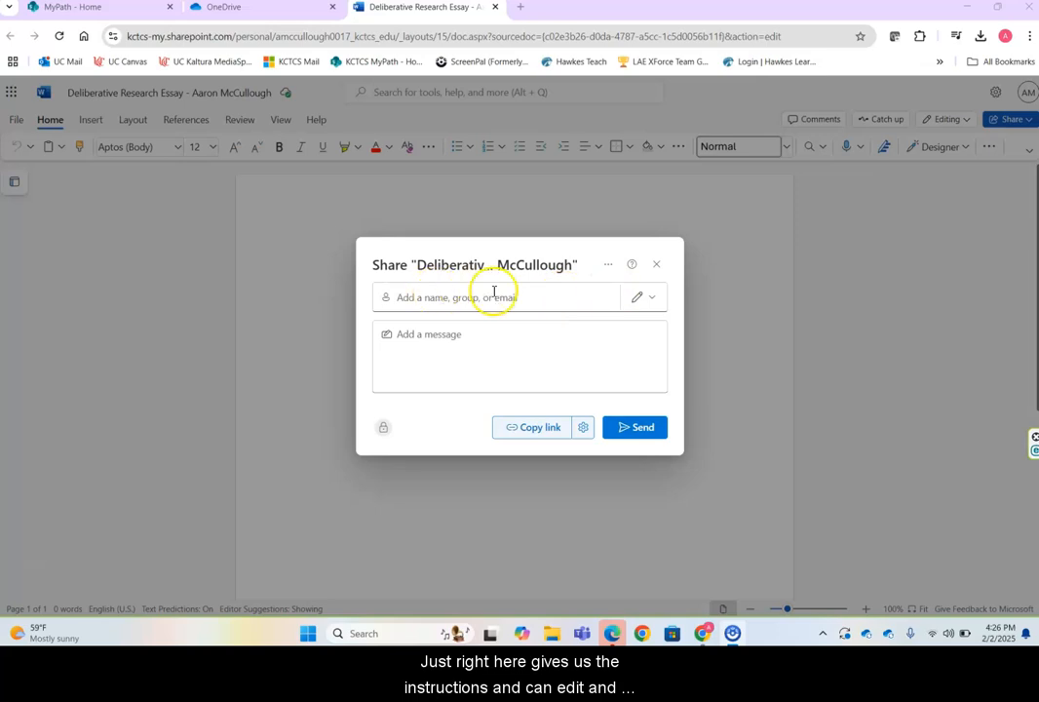
# Add the student's own account as a recipient by name search, then copy the edit link.
pyautogui.click(657, 298)
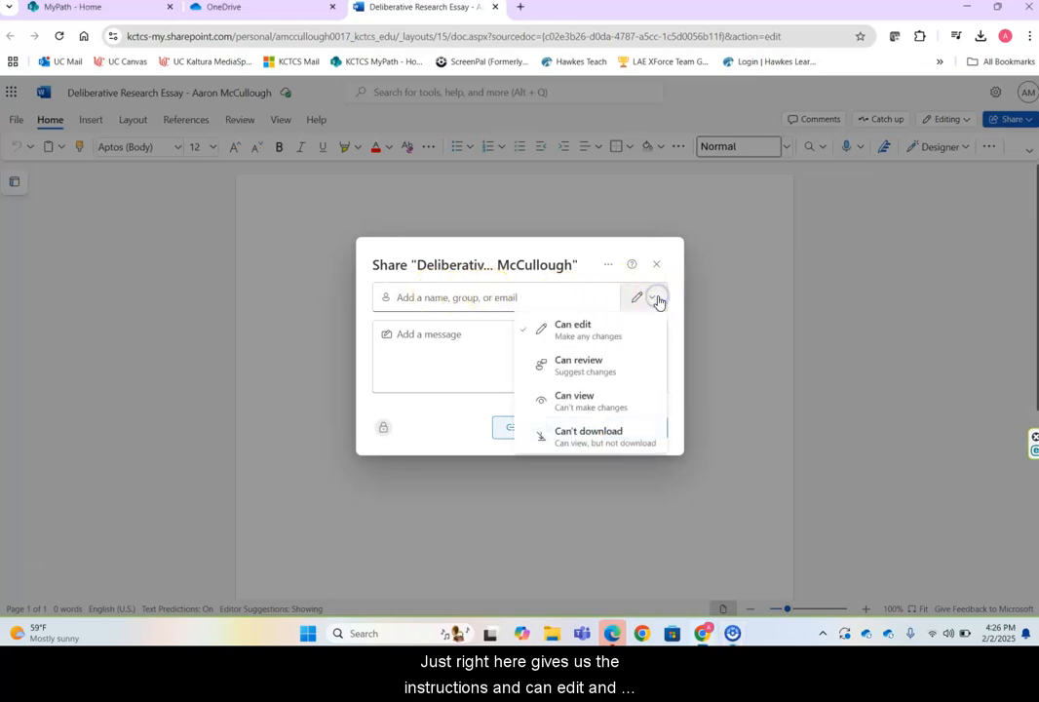
pyautogui.click(493, 301)
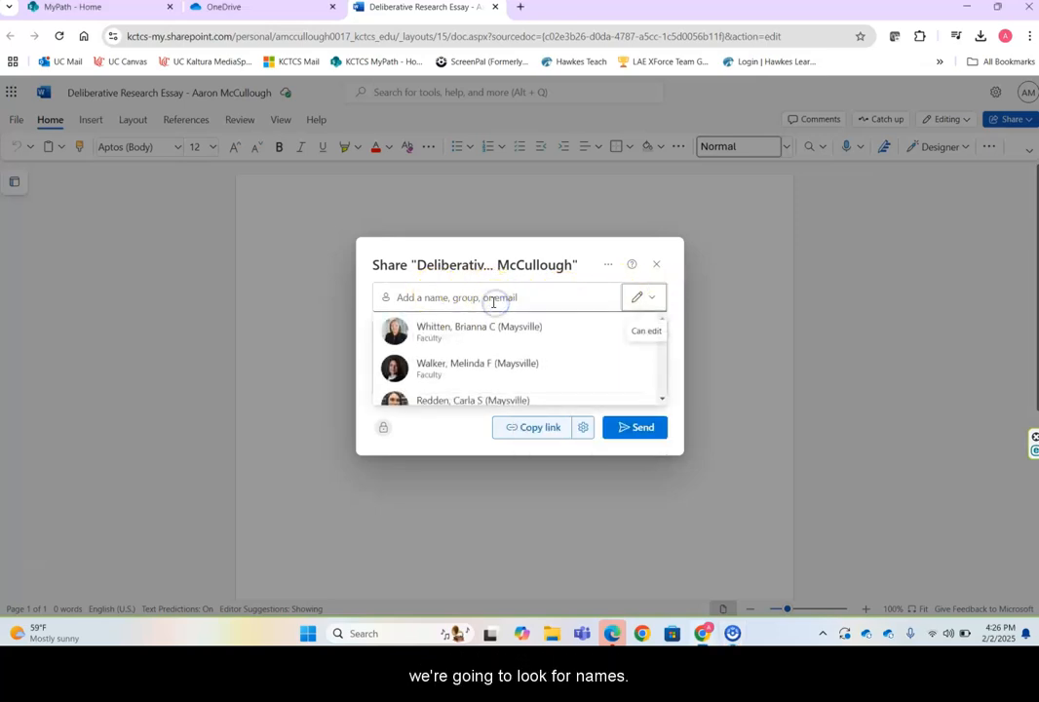
pyautogui.click(485, 297)
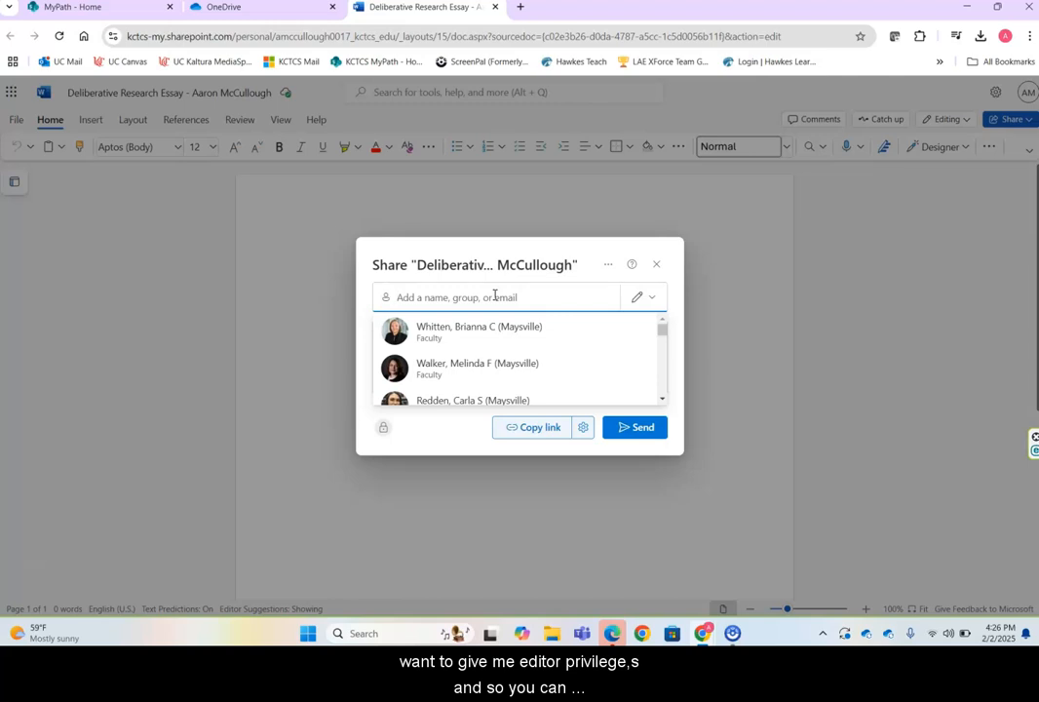
pyautogui.write('Aaron')
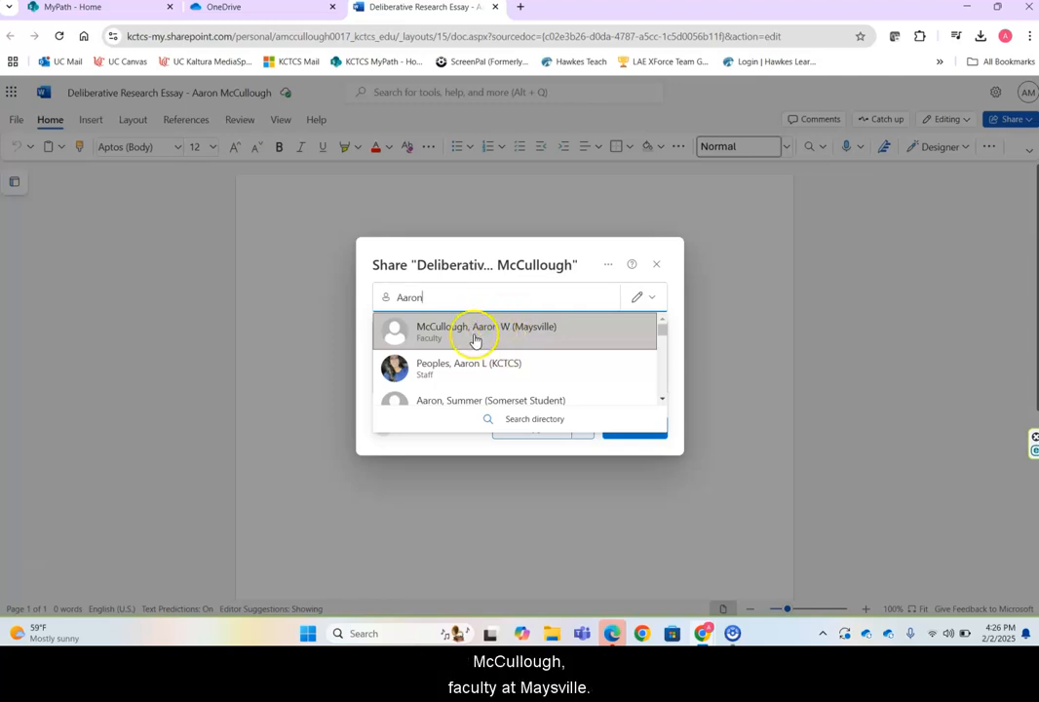
pyautogui.click(522, 331)
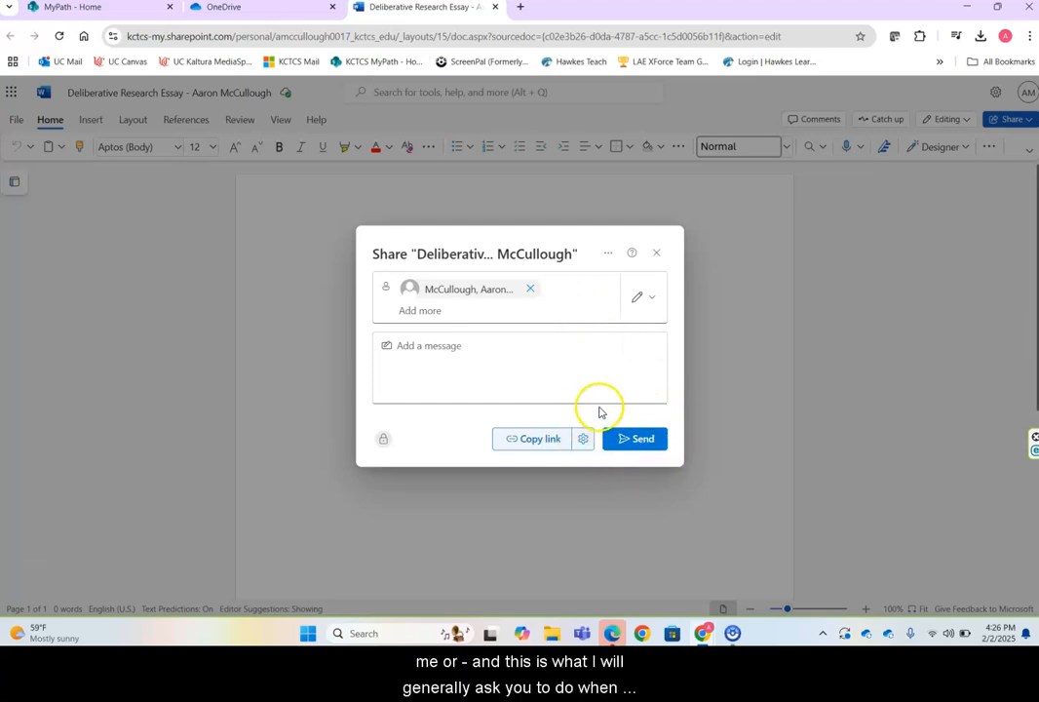
pyautogui.click(533, 438)
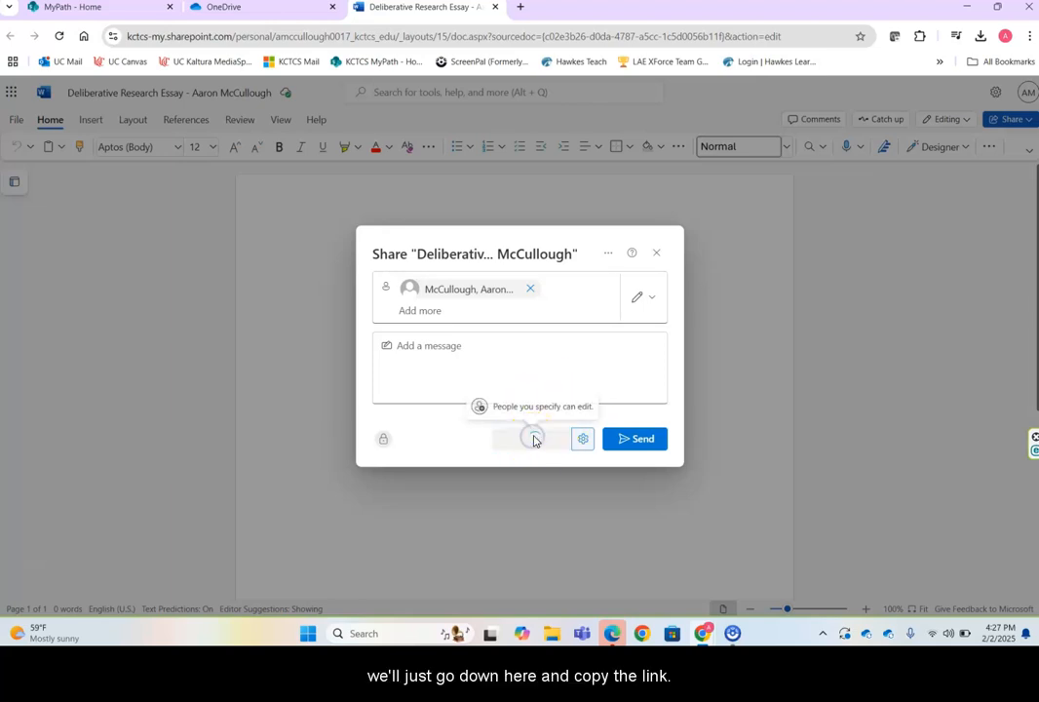